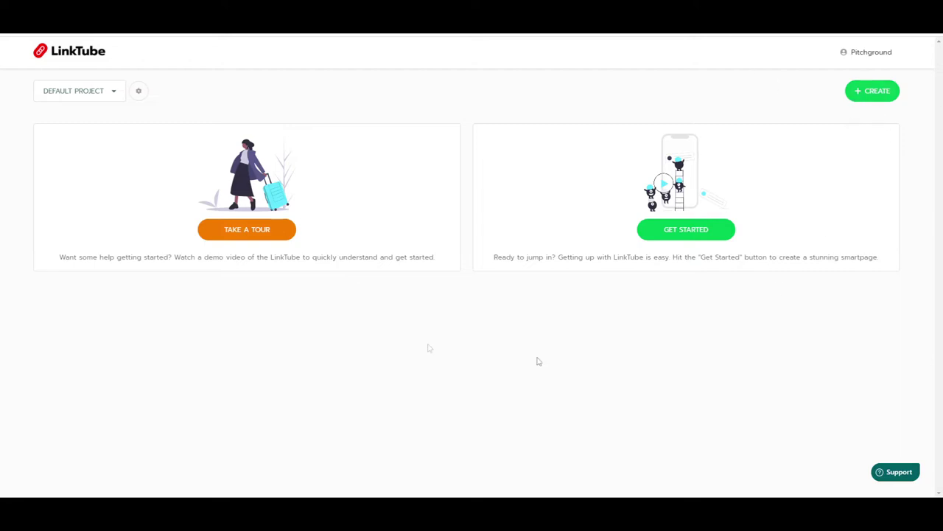
Start a new smartpage and set its username to Pitchground
click(700, 231)
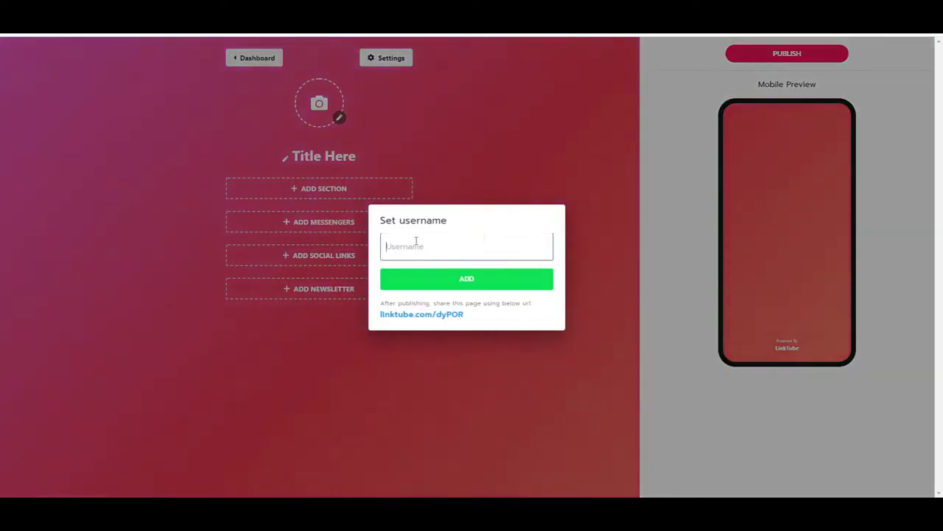
click(476, 244)
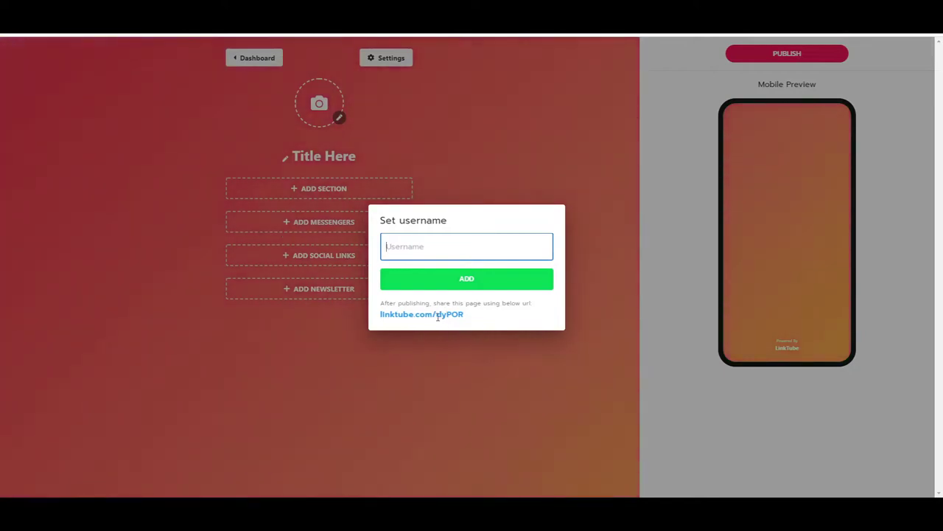
drag(435, 316, 476, 320)
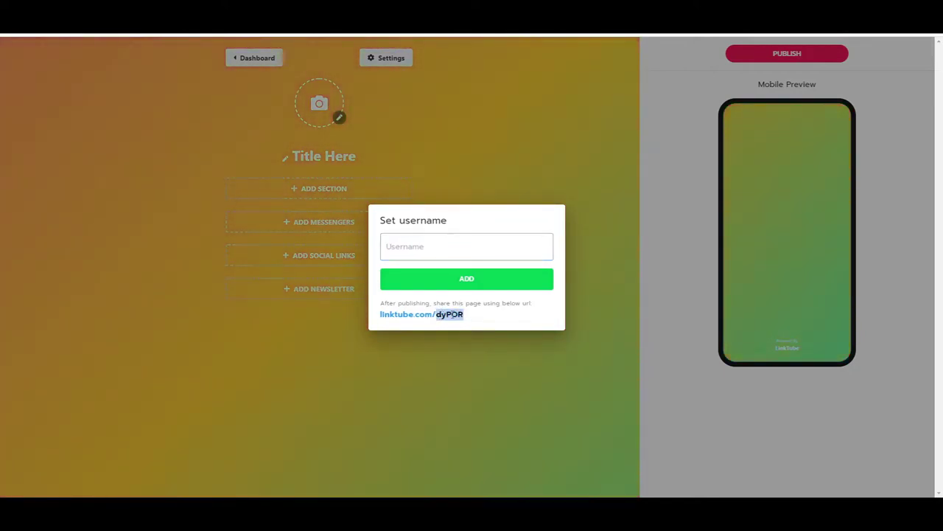
click(450, 237)
text(Pitchg)
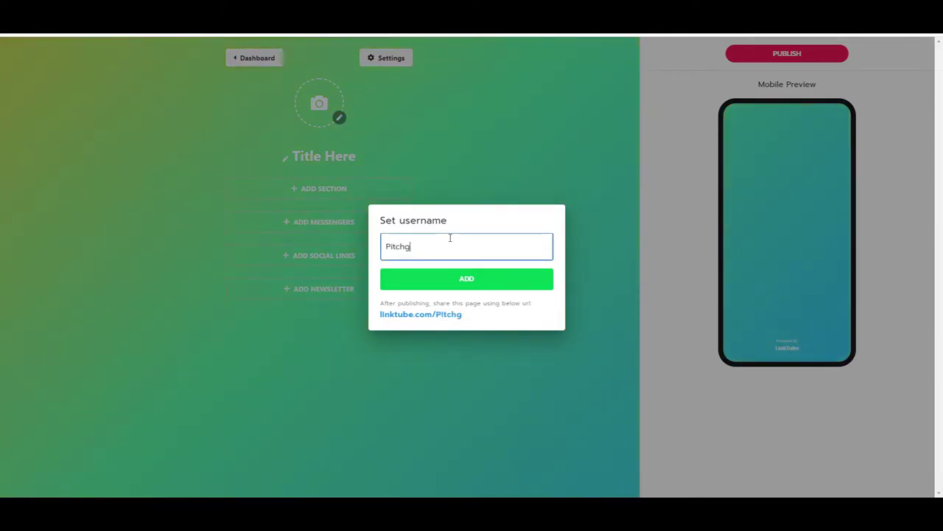
text(round)
click(479, 285)
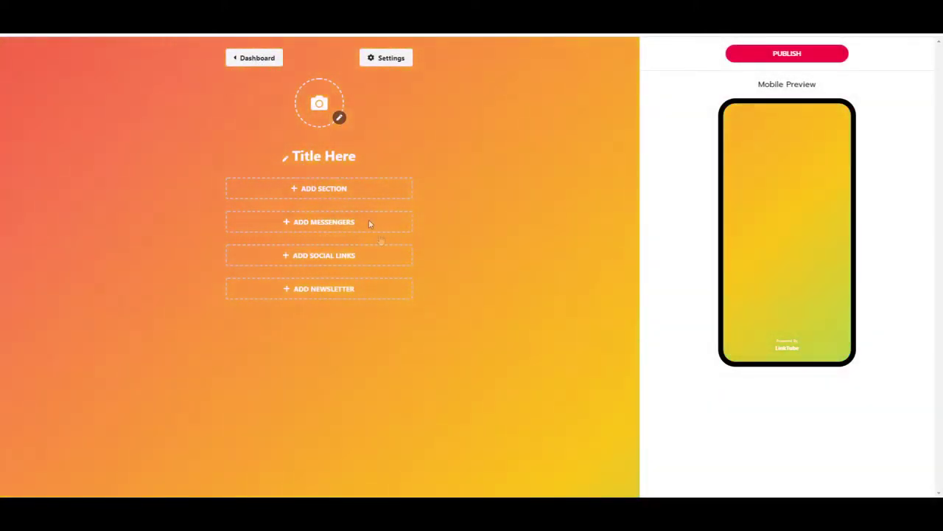
Apply the pale mint gradient premium theme to the page and save the settings
click(384, 63)
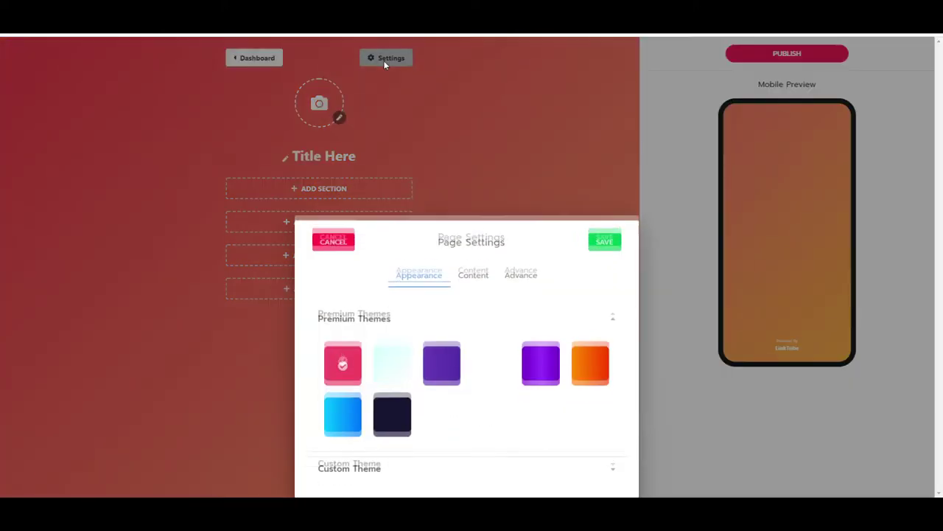
click(392, 357)
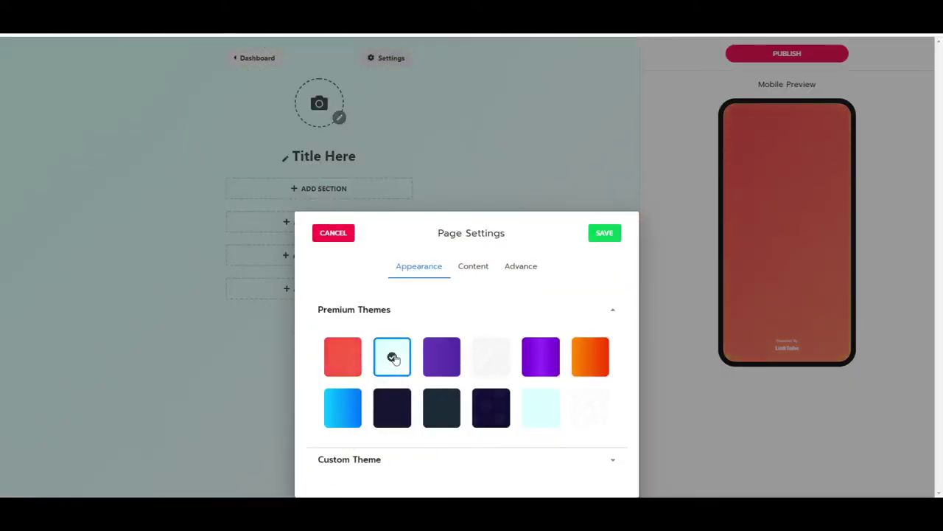
click(610, 235)
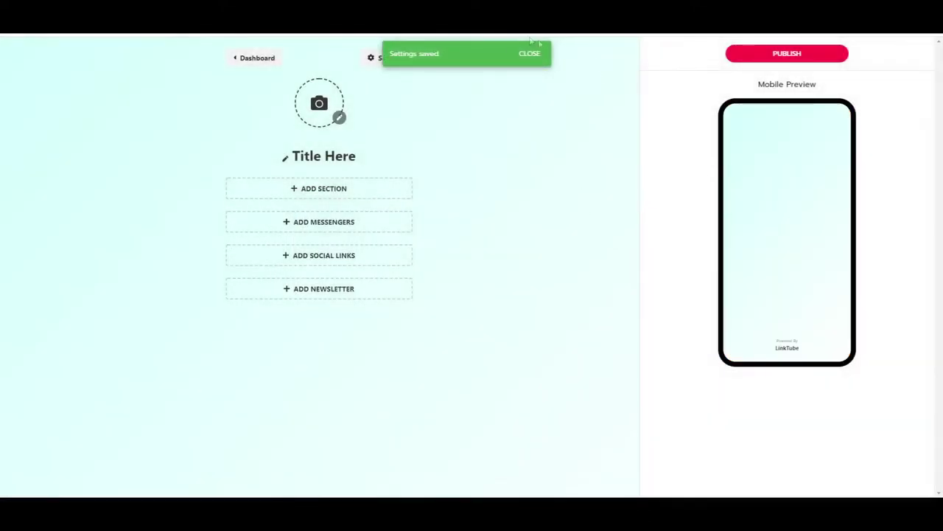
Check the custom theme types, apply the plain dark navy premium theme beside the blue gradient one, and save the page settings
click(371, 58)
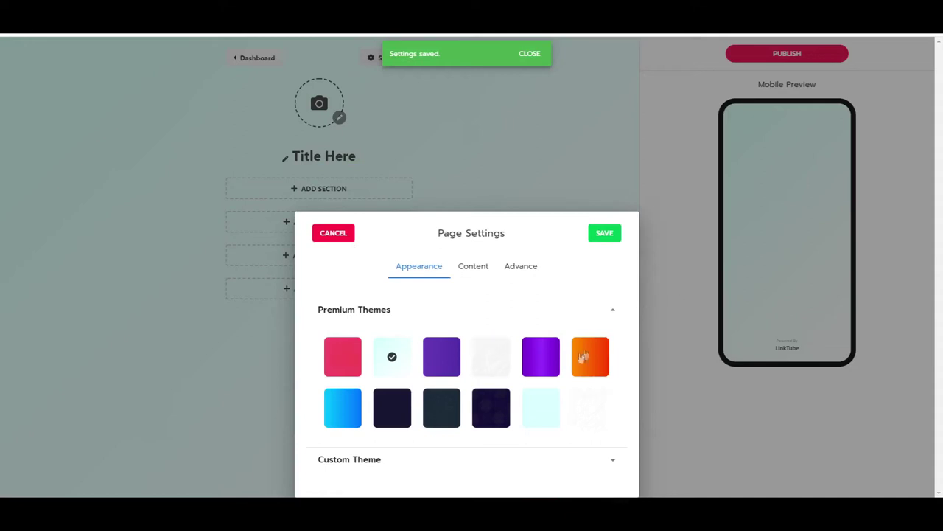
click(371, 468)
click(411, 442)
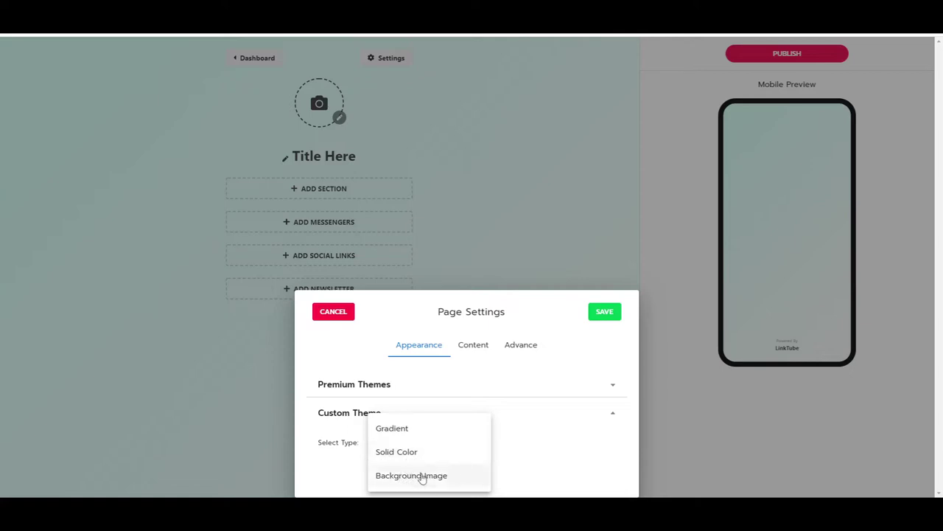
click(383, 387)
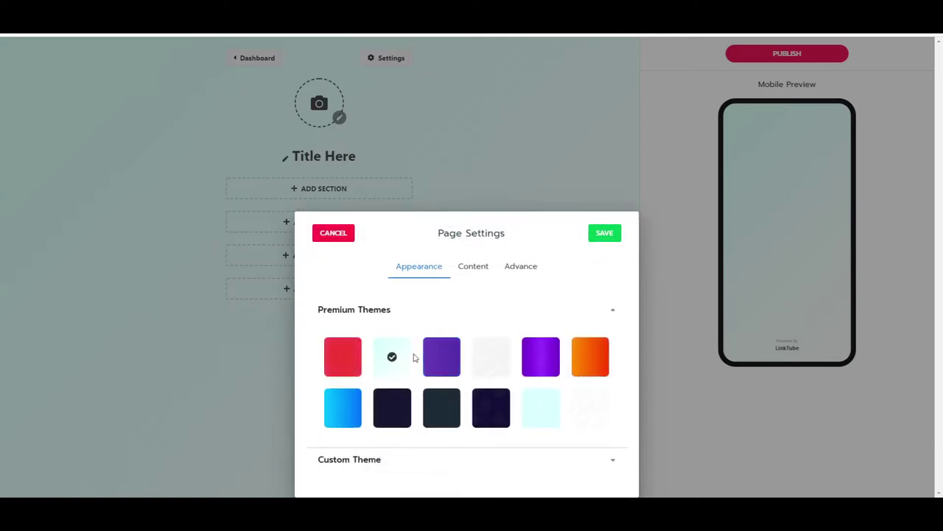
click(389, 420)
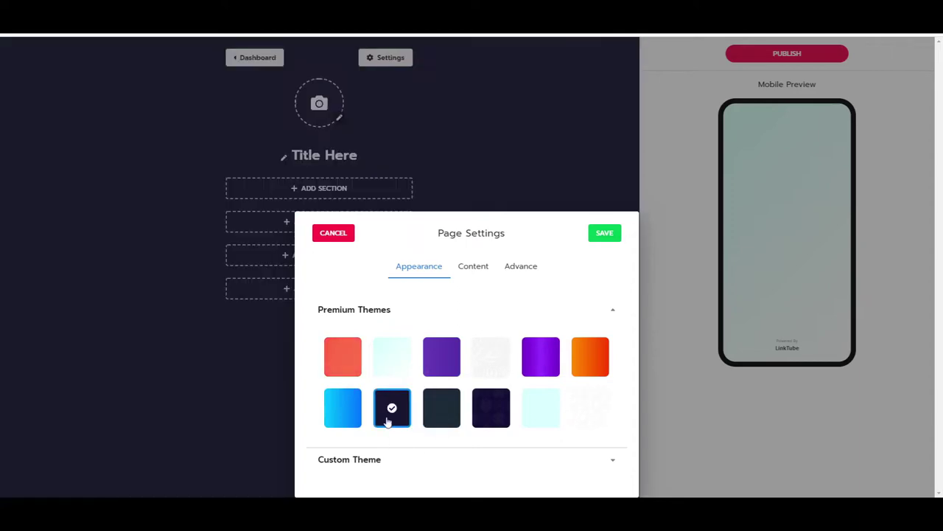
click(604, 233)
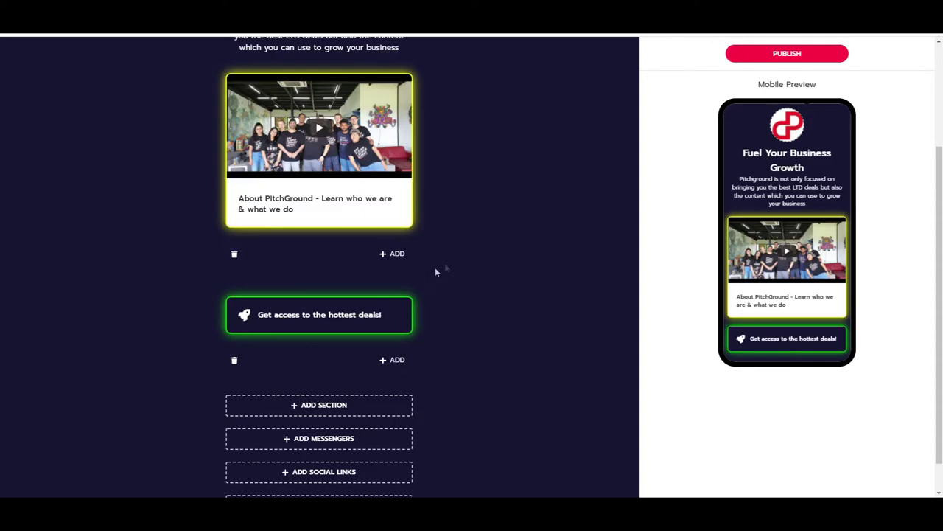
Review the page's title and description and the settings of the About PitchGround video block, saving each
scroll(439, 261, up, 2)
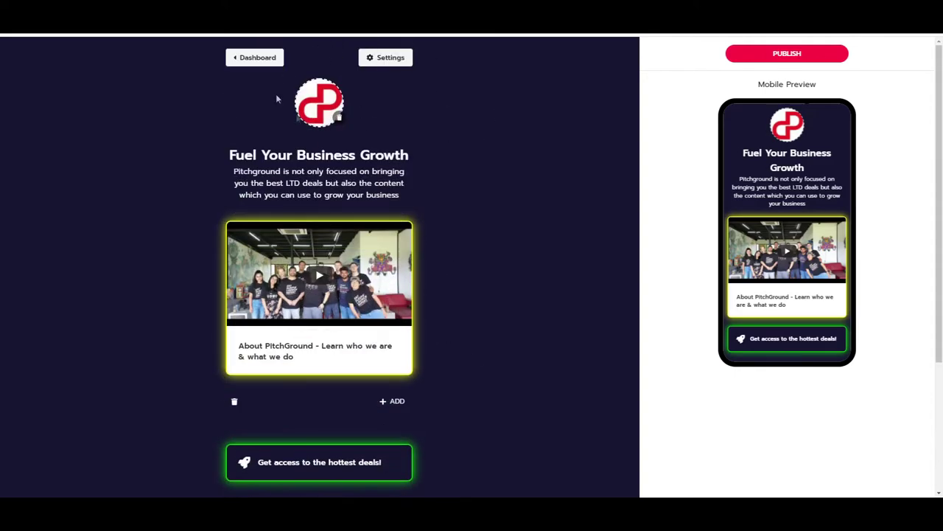
click(325, 162)
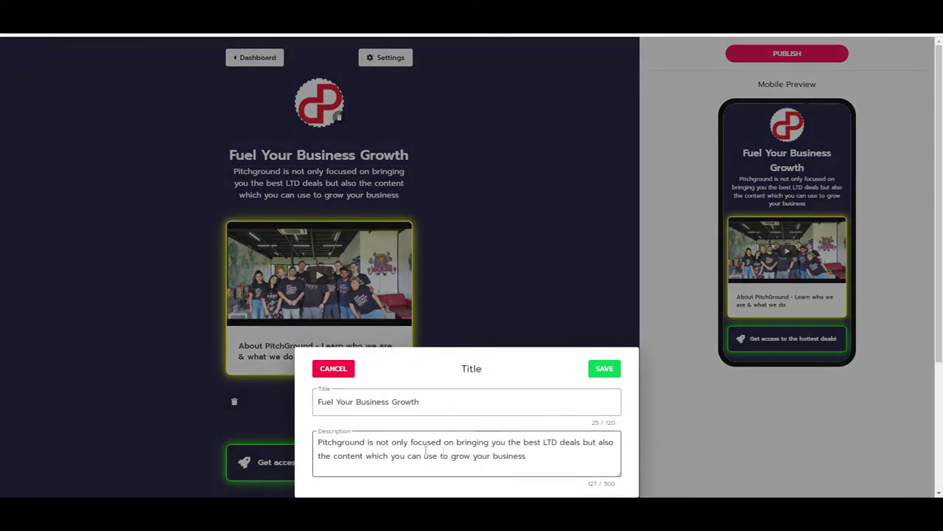
click(599, 368)
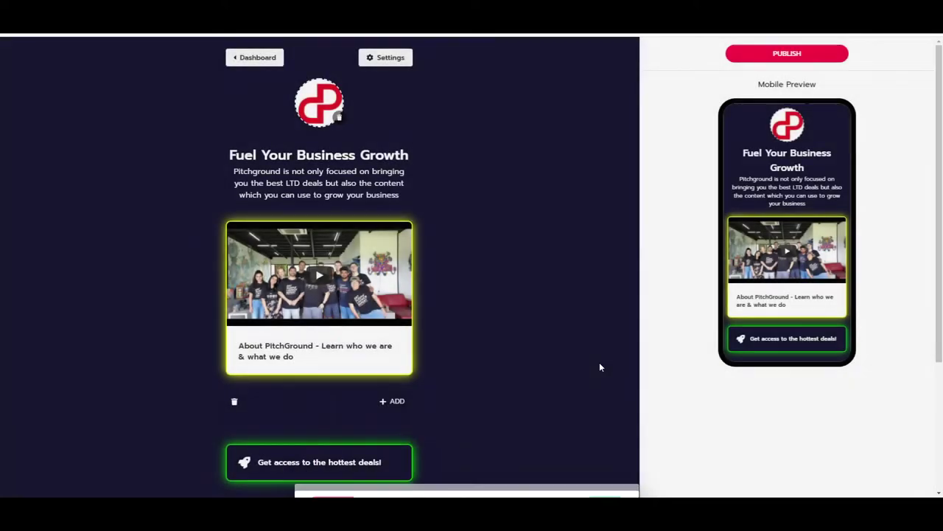
click(363, 236)
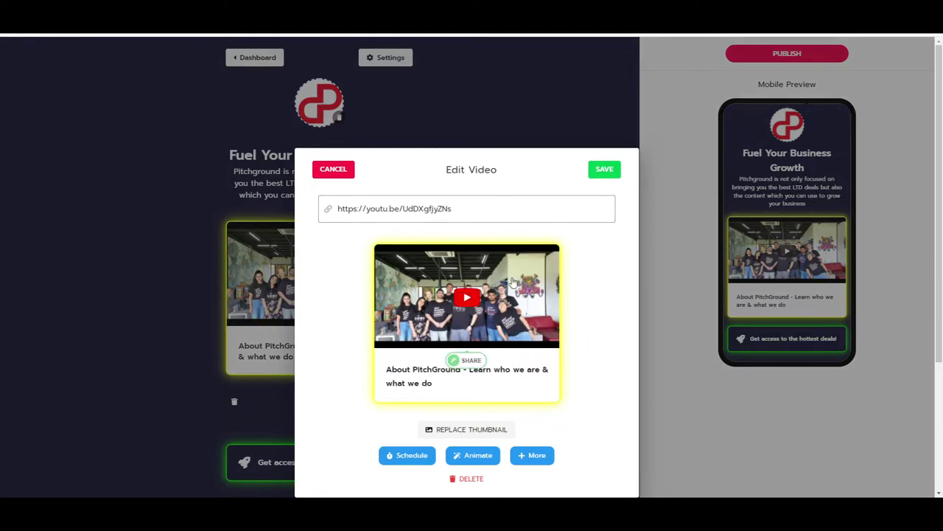
click(604, 169)
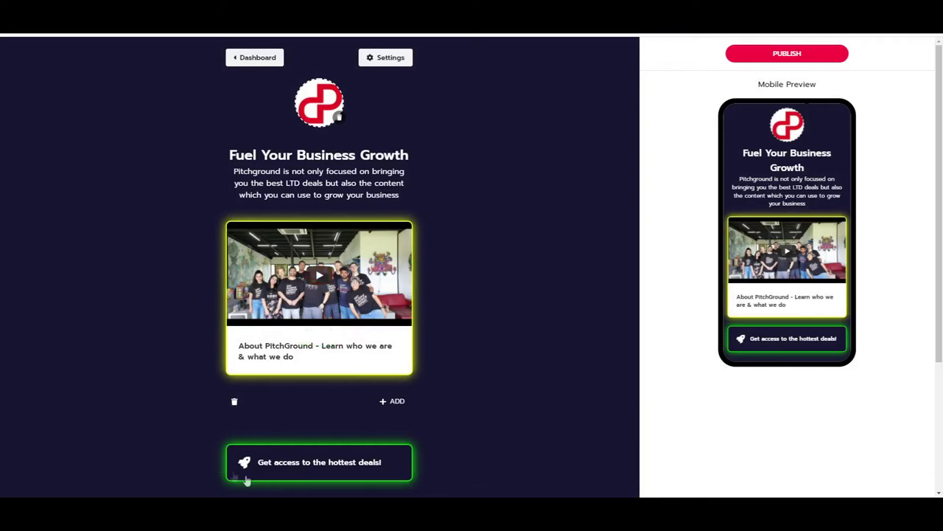
Give the "Get access to the hottest deals!" link button the Pulse animation and save it
click(321, 457)
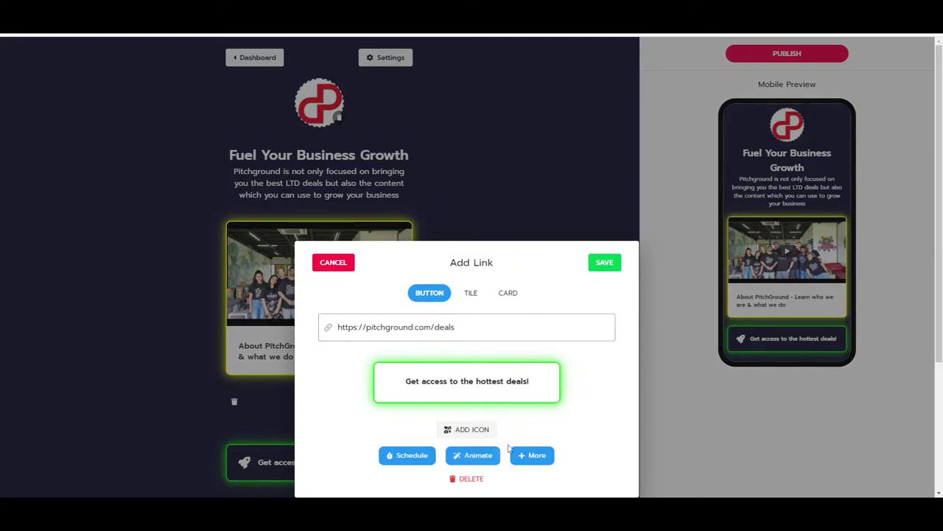
click(476, 456)
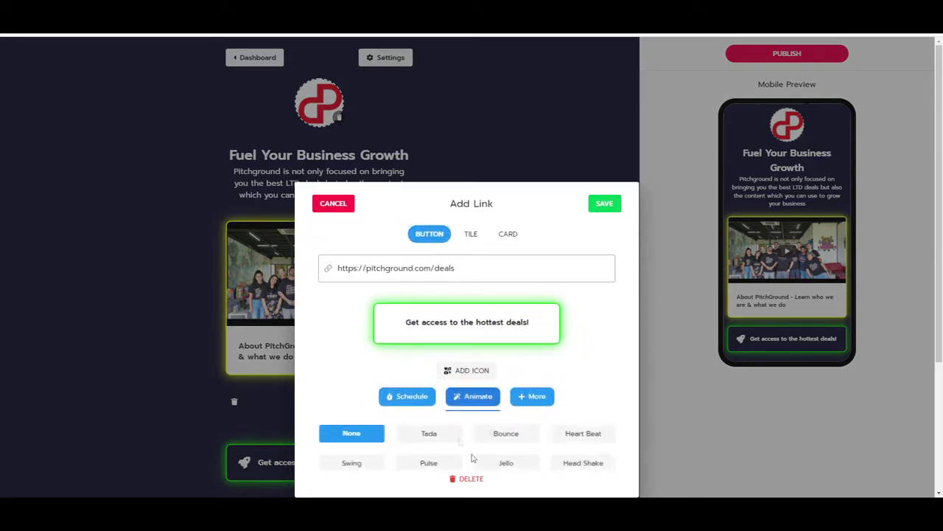
click(422, 419)
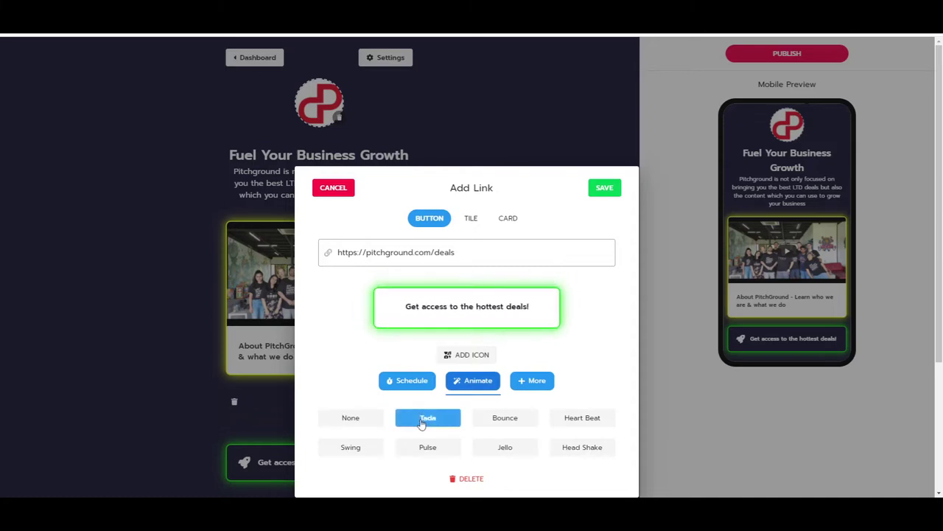
click(428, 447)
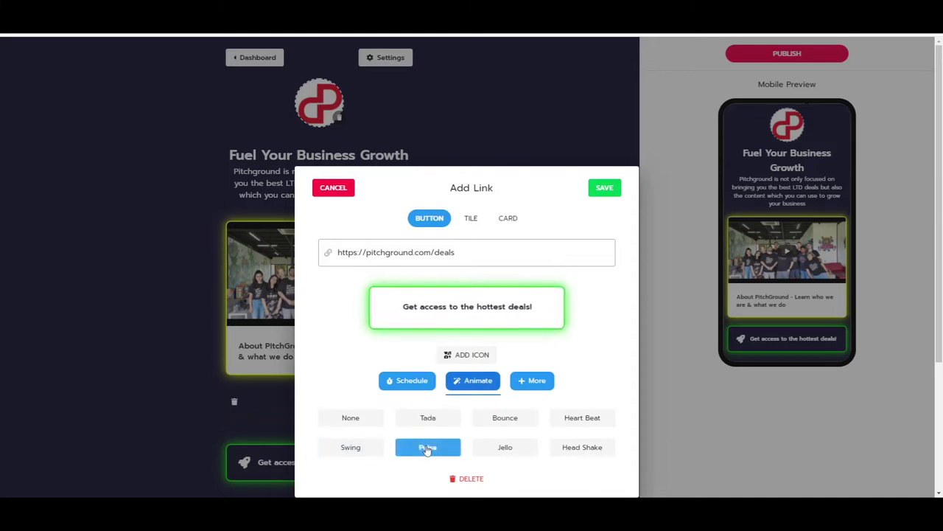
click(603, 189)
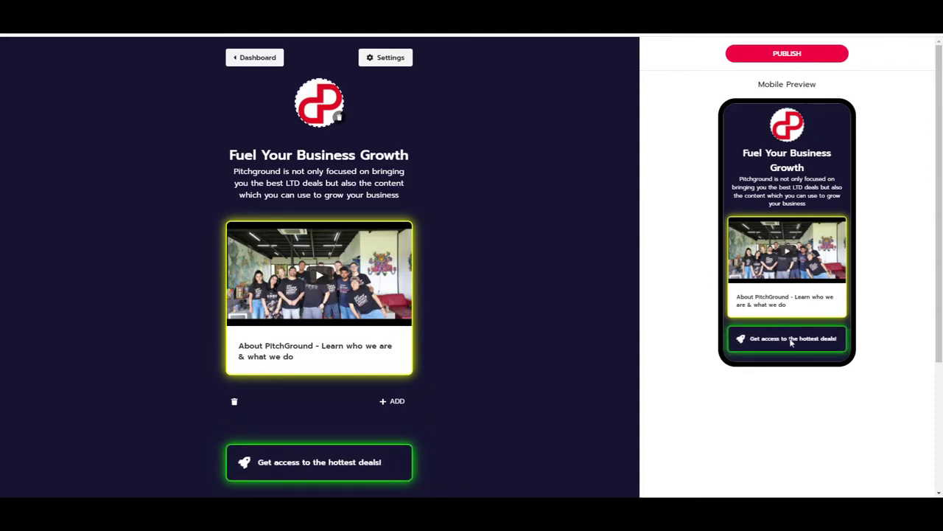
Look through the types of section that can be added to the page
scroll(317, 346, down, 3)
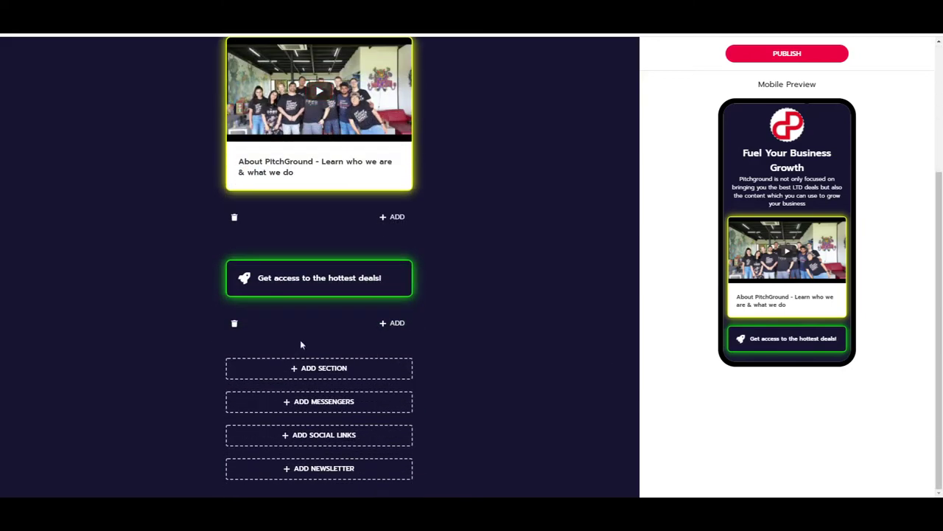
click(330, 375)
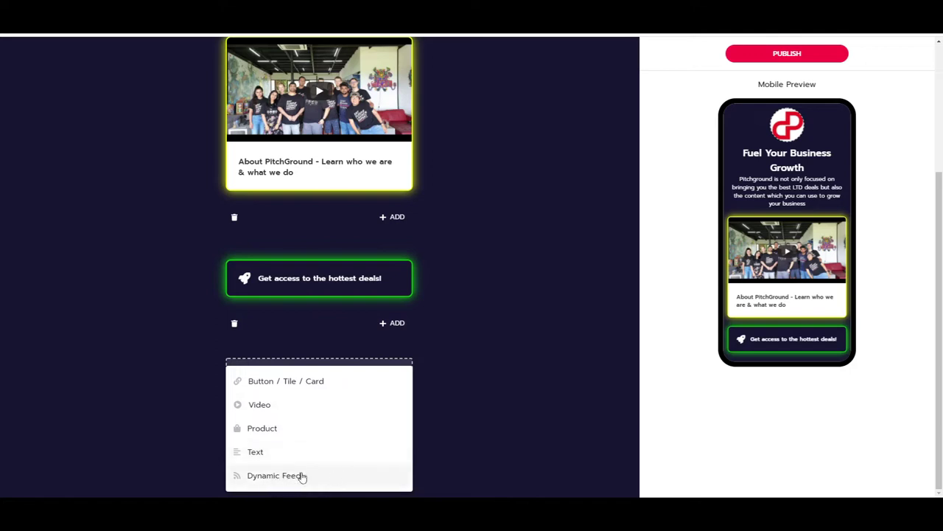
click(449, 402)
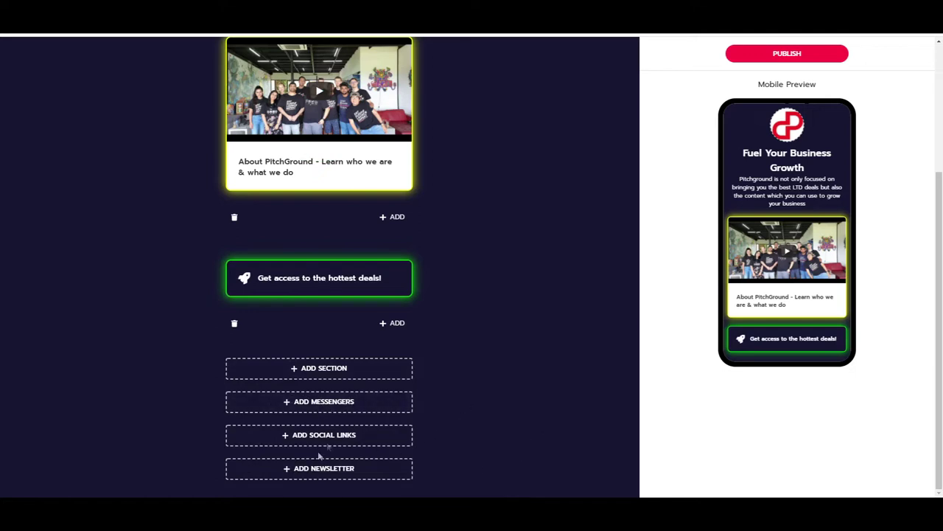
Add a messengers row with email, phone and Messenger, and social links for Facebook, Instagram, YouTube and Twitter
click(342, 408)
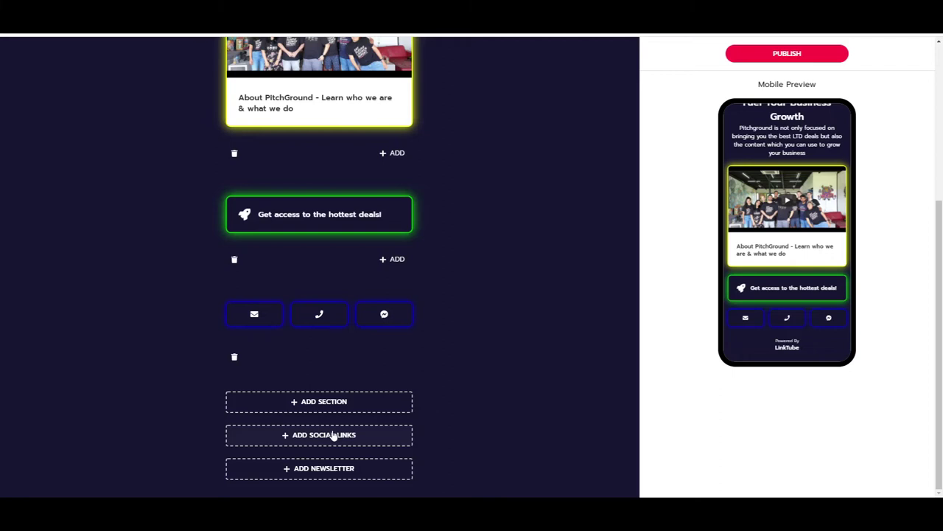
click(334, 436)
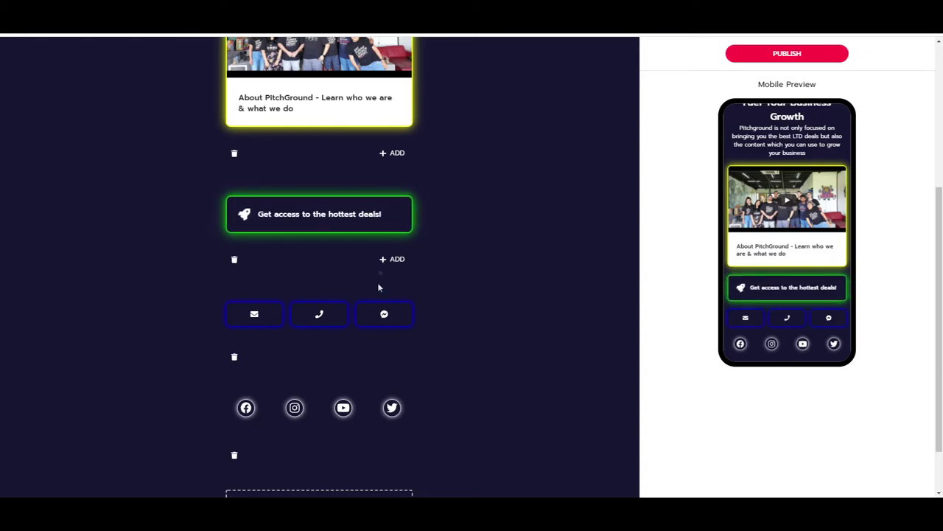
Move the messengers row above the "Get access to the hottest deals!" button
drag(371, 320, 370, 204)
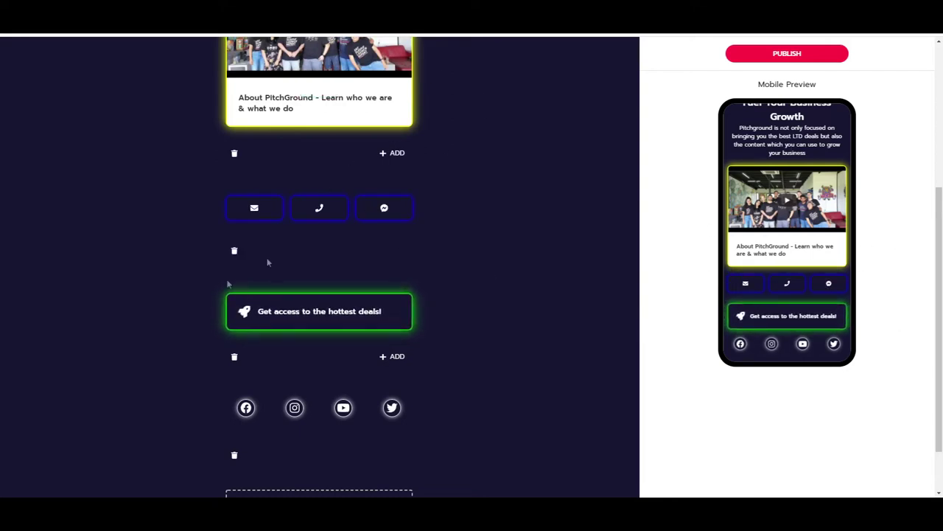
Examine the email capture services offered for a newsletter section and close the setup without choosing one
scroll(336, 391, down, 1)
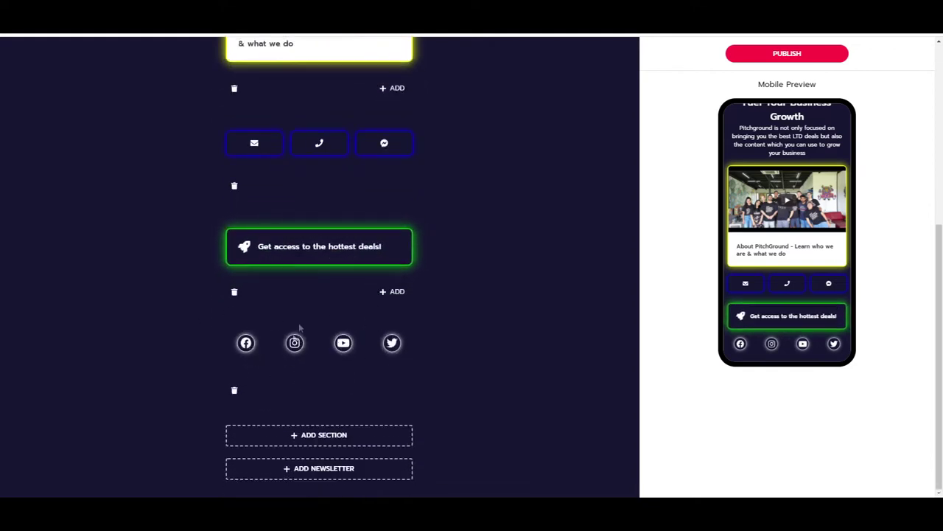
click(322, 474)
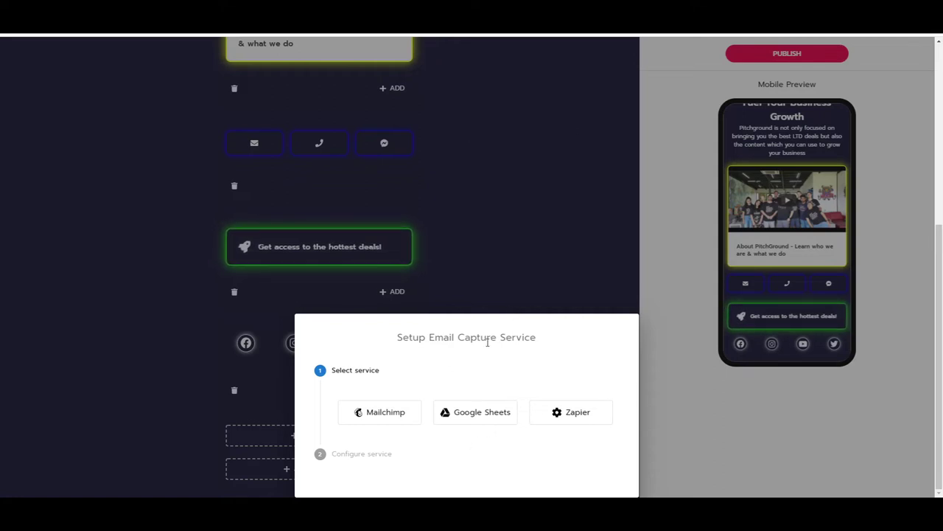
click(563, 255)
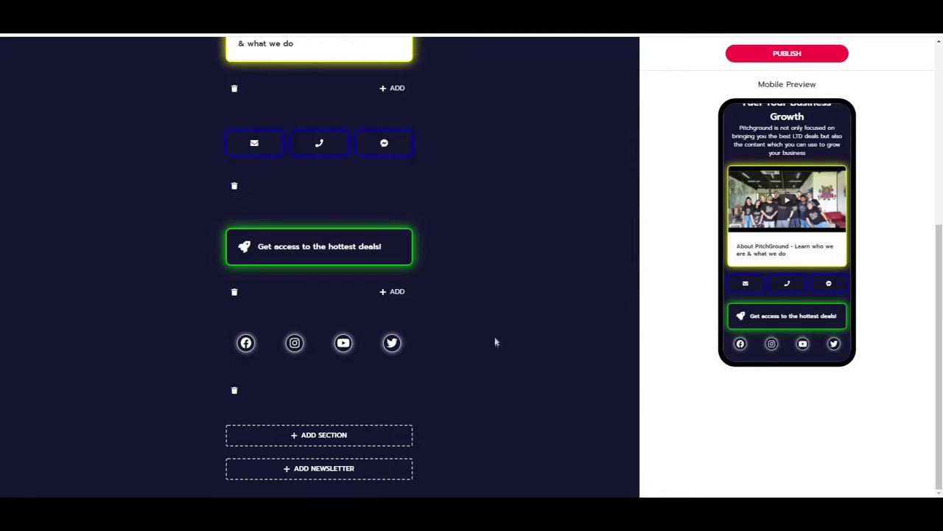
Review the SEO title and description and the compliance options in the page's content settings
scroll(496, 344, up, 2)
scroll(497, 343, up, 2)
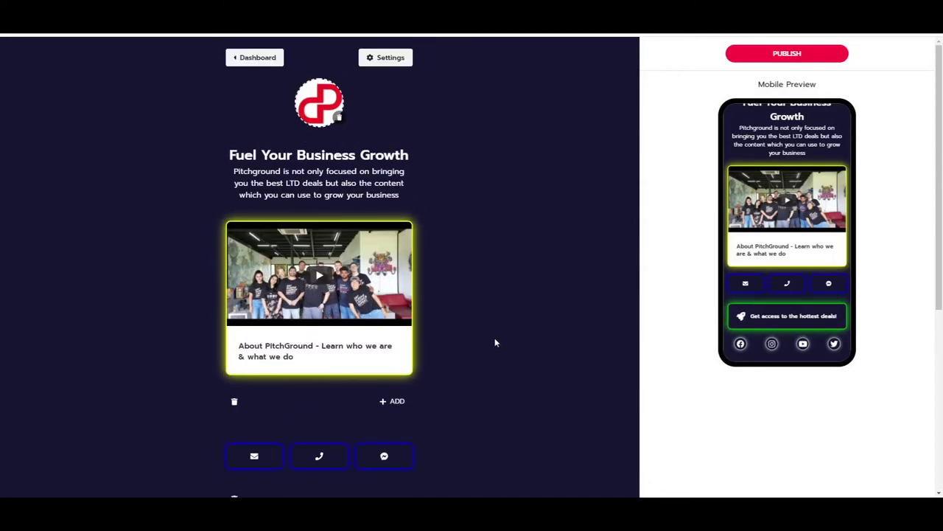
scroll(495, 341, down, 2)
scroll(495, 341, up, 2)
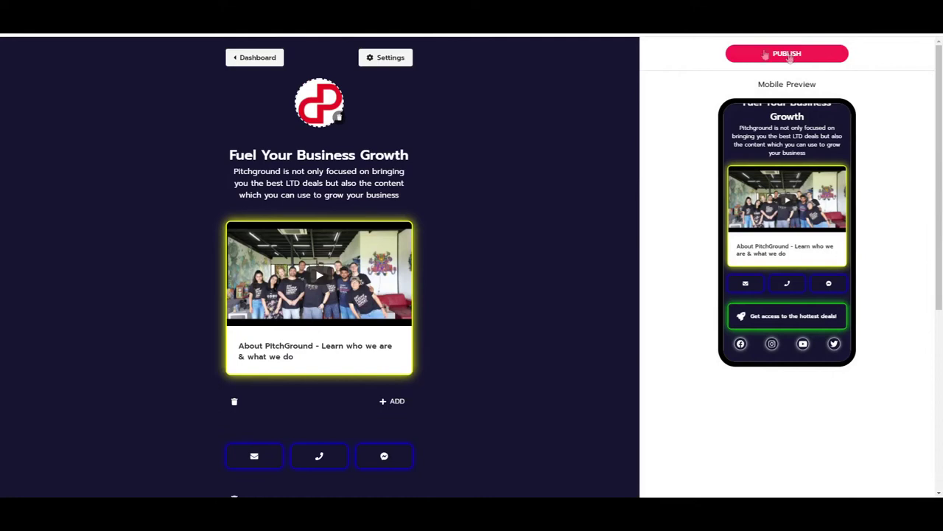
click(391, 58)
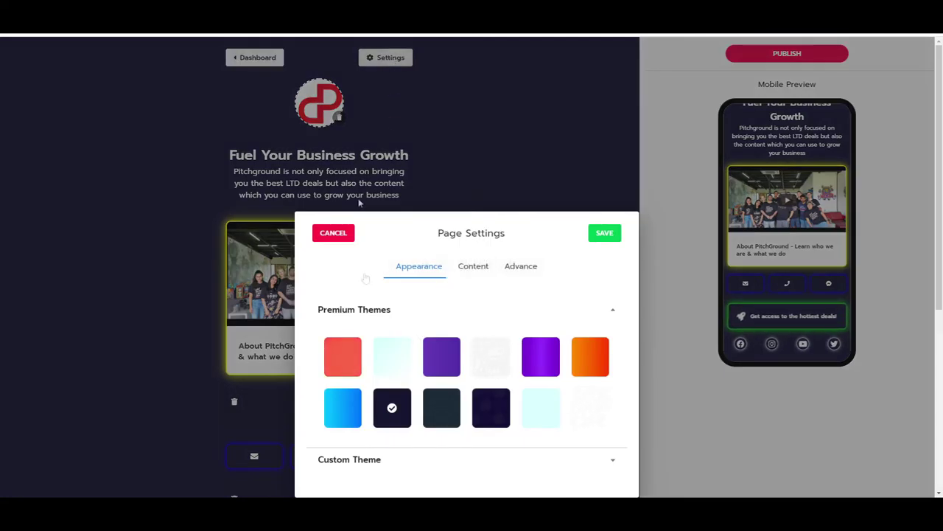
click(472, 266)
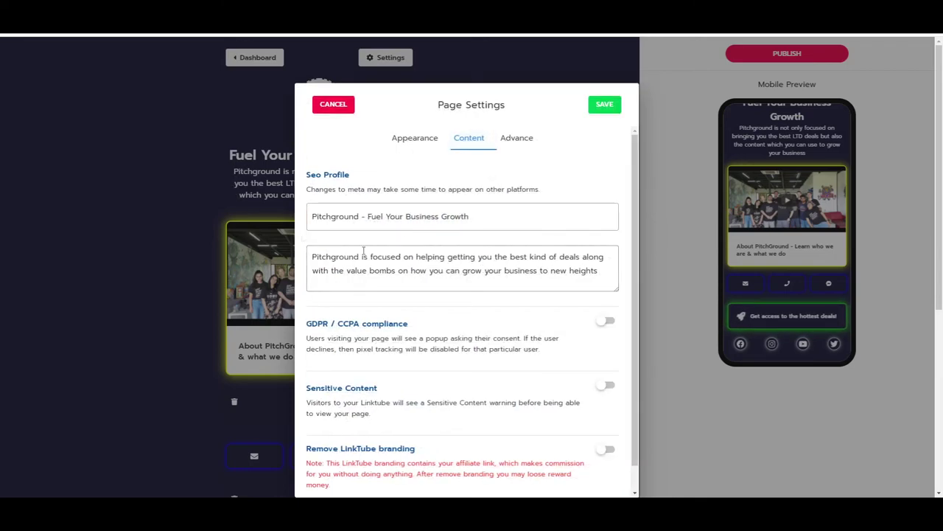
scroll(329, 310, down, 1)
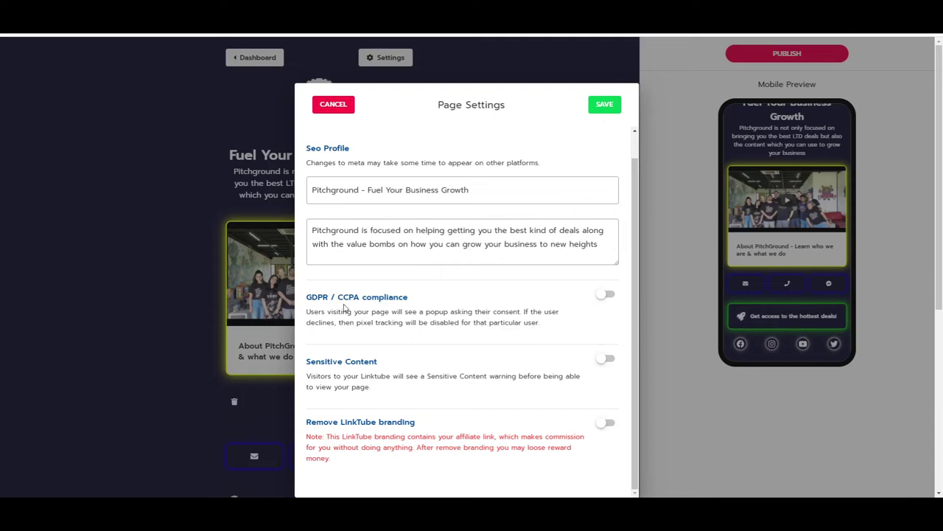
Enable GDPR / CCPA compliance to inspect its company name and privacy policy fields, and disable it again
click(606, 294)
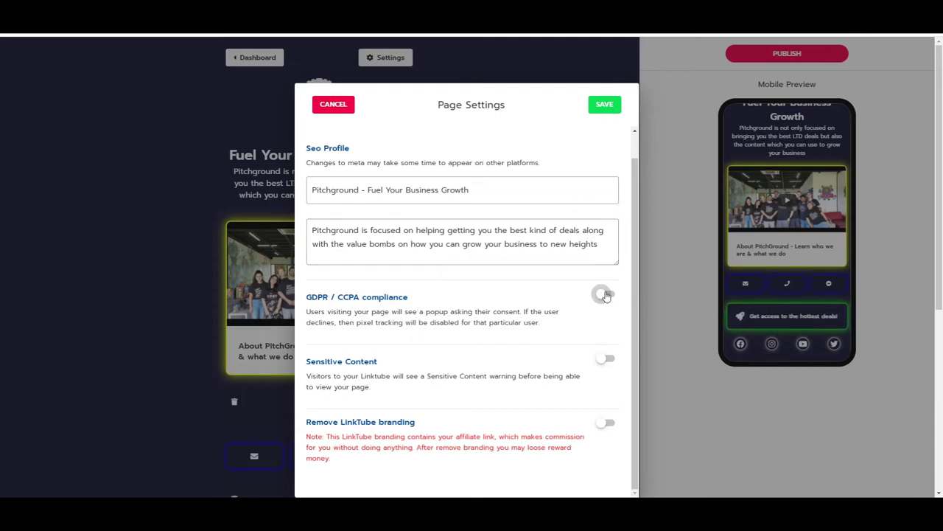
click(427, 386)
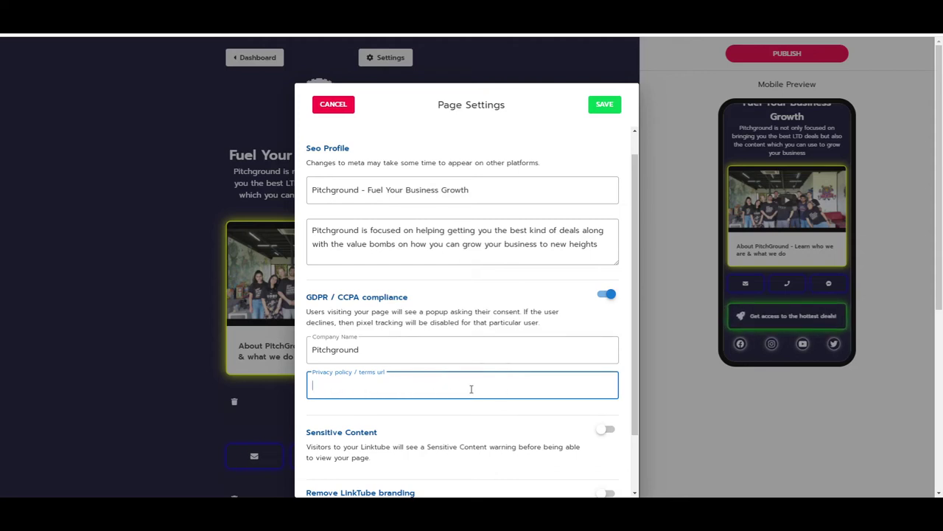
click(606, 294)
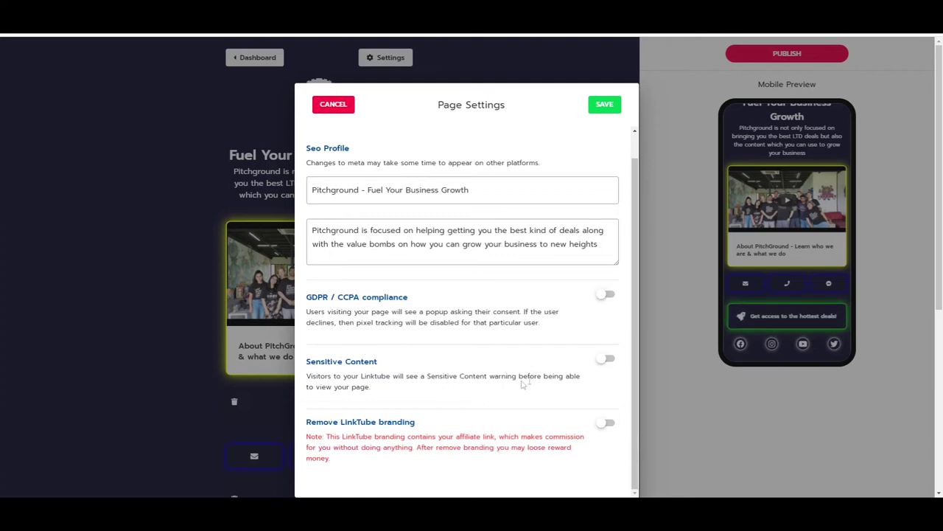
Enable the sensitive content warning to inspect its age options, and disable it again
click(604, 360)
scroll(479, 402, down, 1)
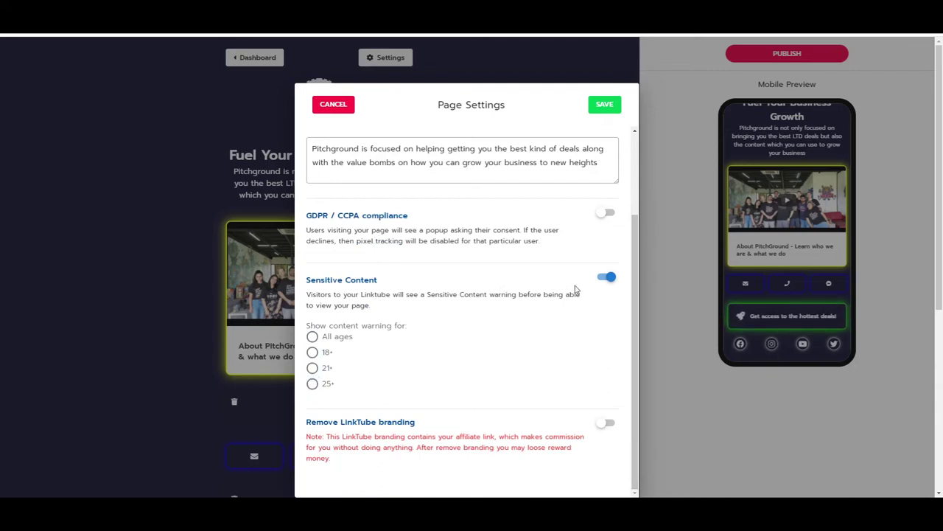
click(605, 277)
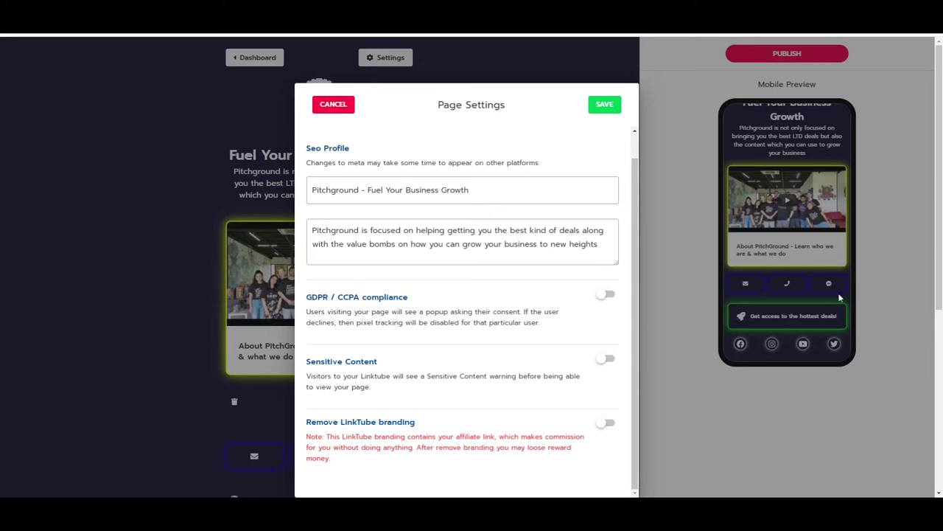
Save the page settings and check the LinkTube branding at the foot of the mobile preview
click(604, 104)
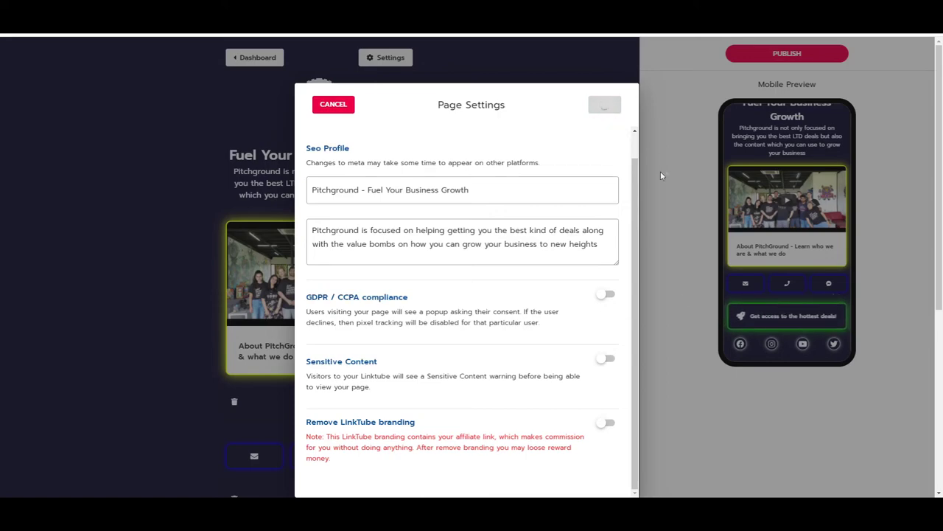
scroll(794, 272, down, 3)
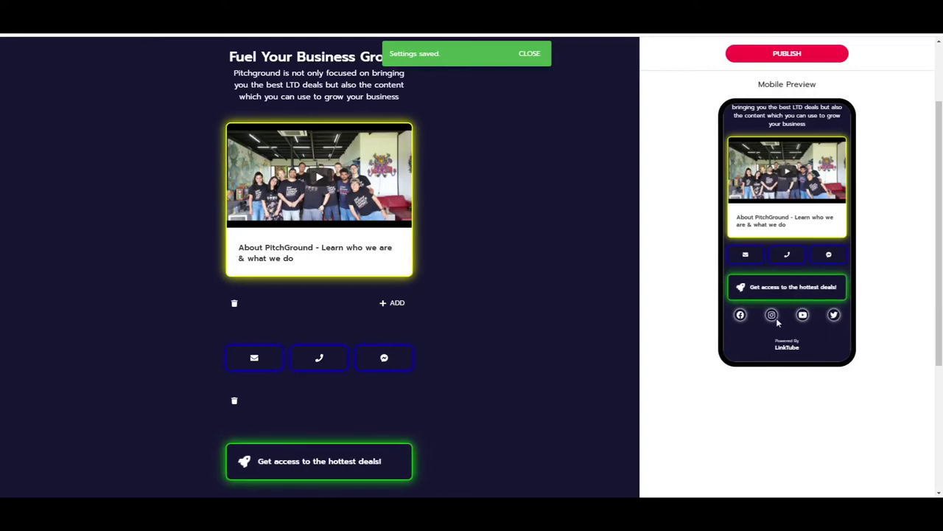
scroll(476, 186, up, 3)
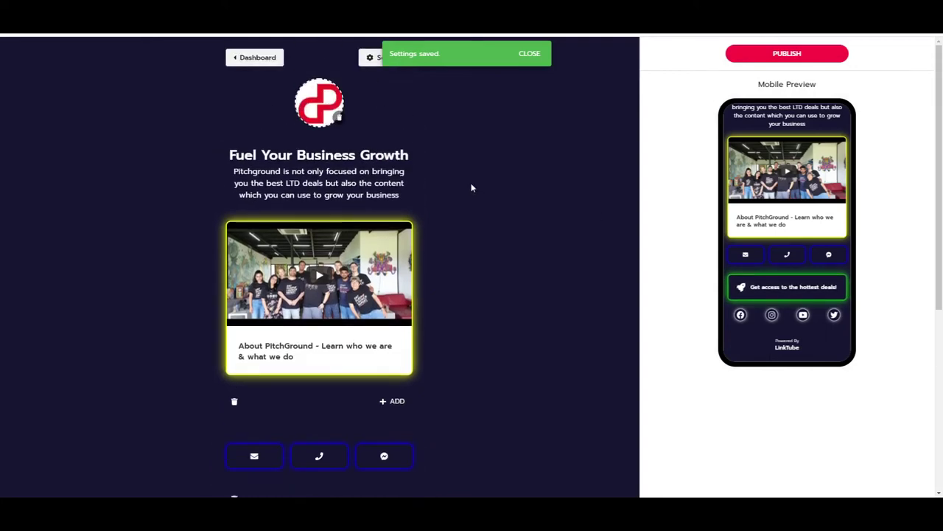
Remove the LinkTube branding from the page and save the settings
click(371, 57)
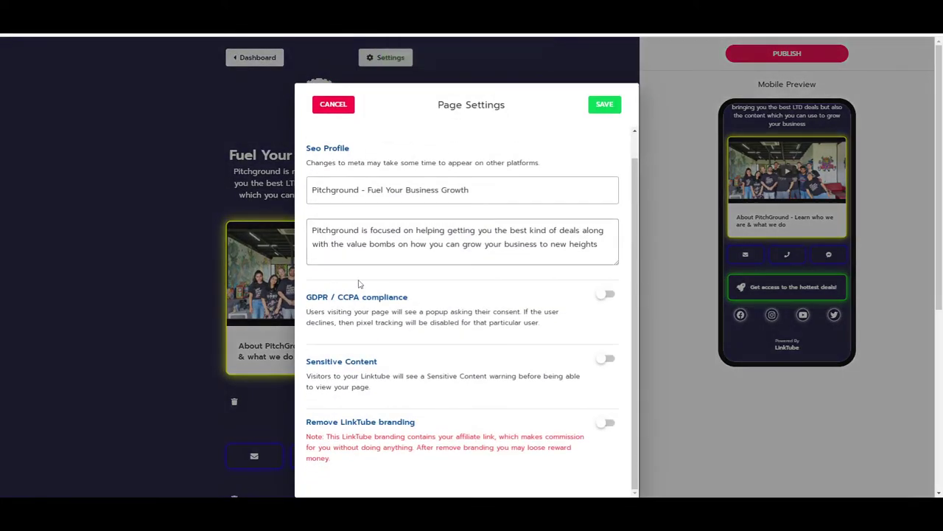
click(600, 426)
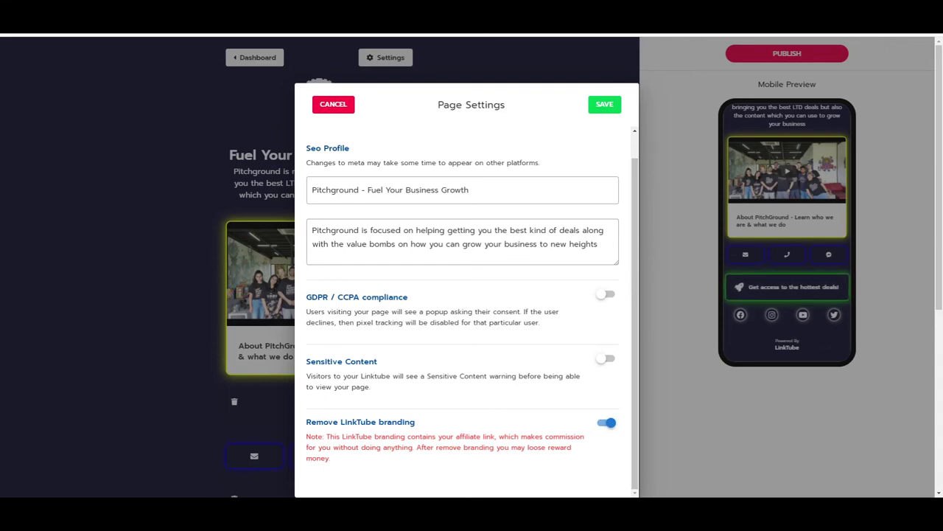
click(600, 105)
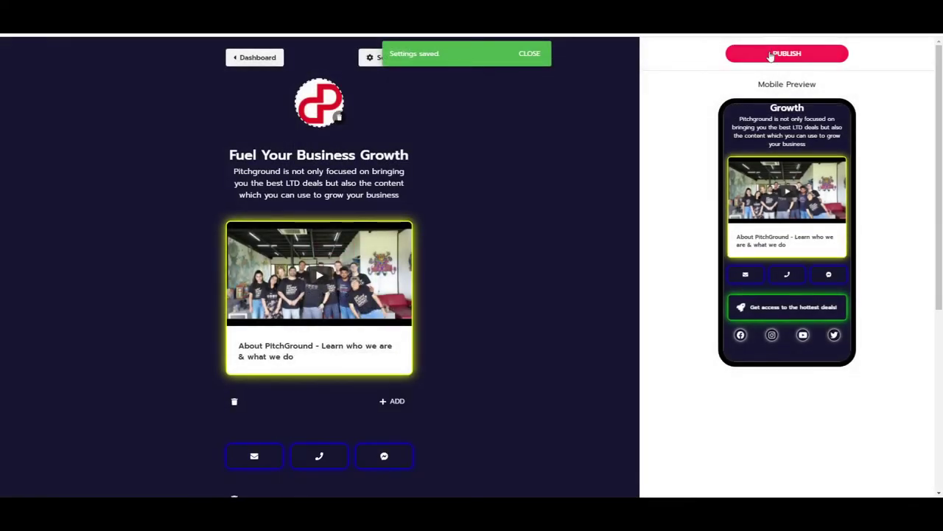
Publish the smartpage at linktube.com/pitchground and look over the page and its mobile preview
click(774, 53)
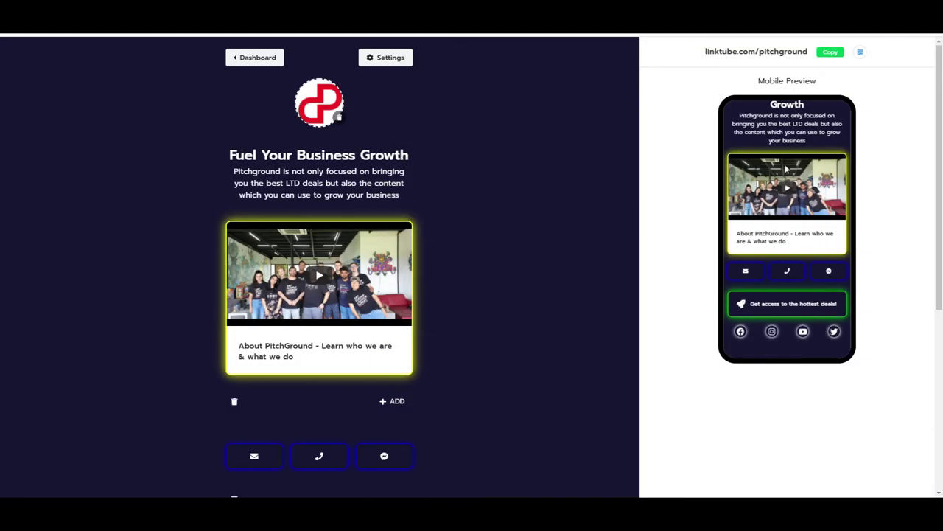
scroll(786, 170, up, 2)
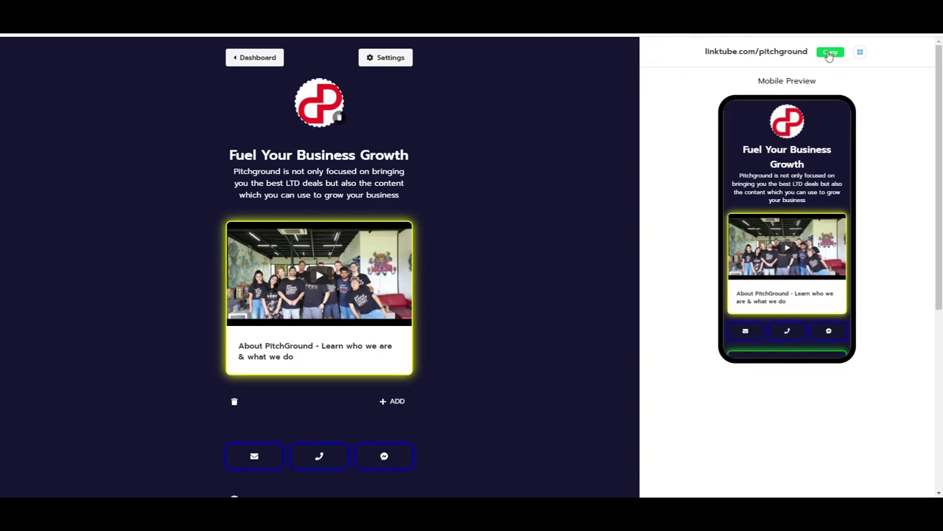
scroll(683, 71, down, 2)
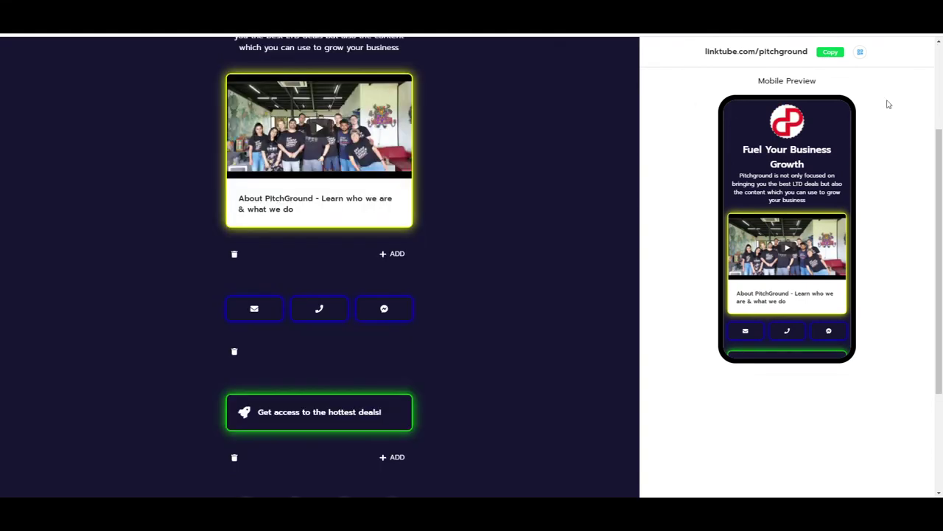
View the shareable QR code for the published smartpage and close it
click(859, 53)
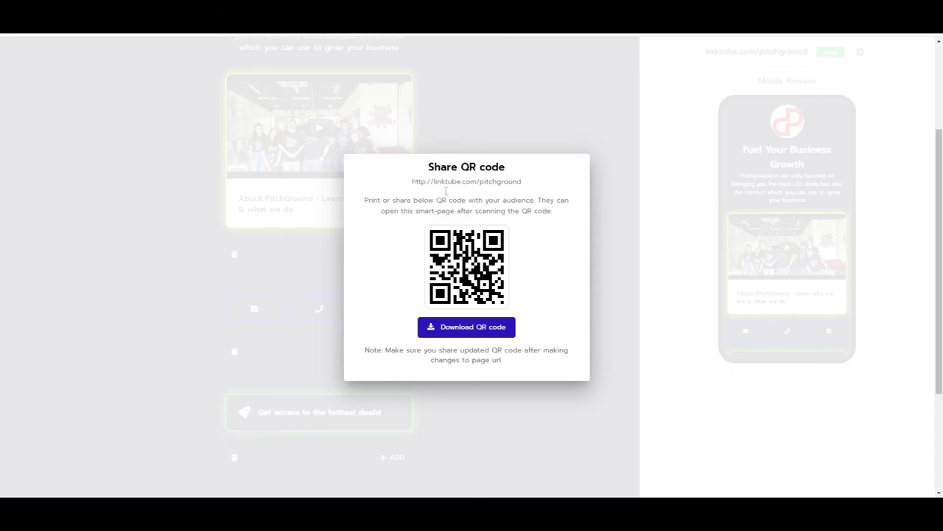
click(595, 81)
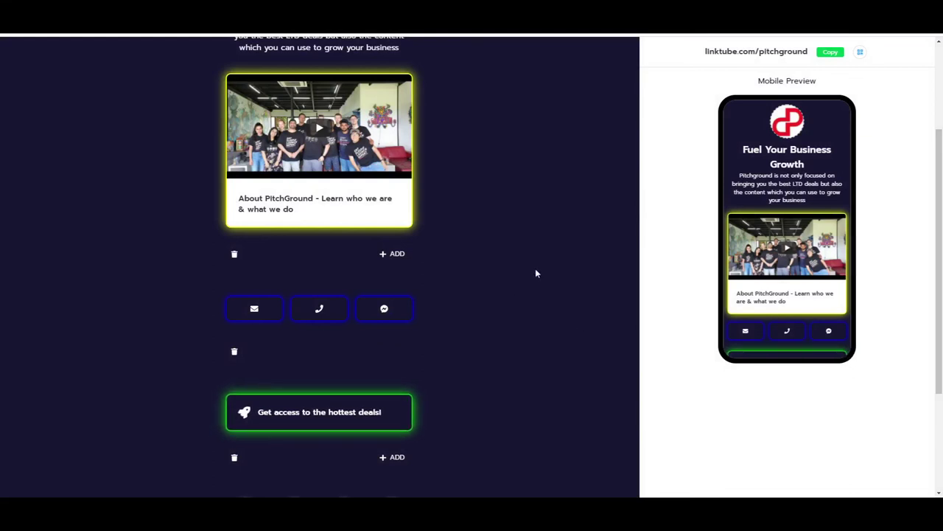
scroll(536, 273, up, 2)
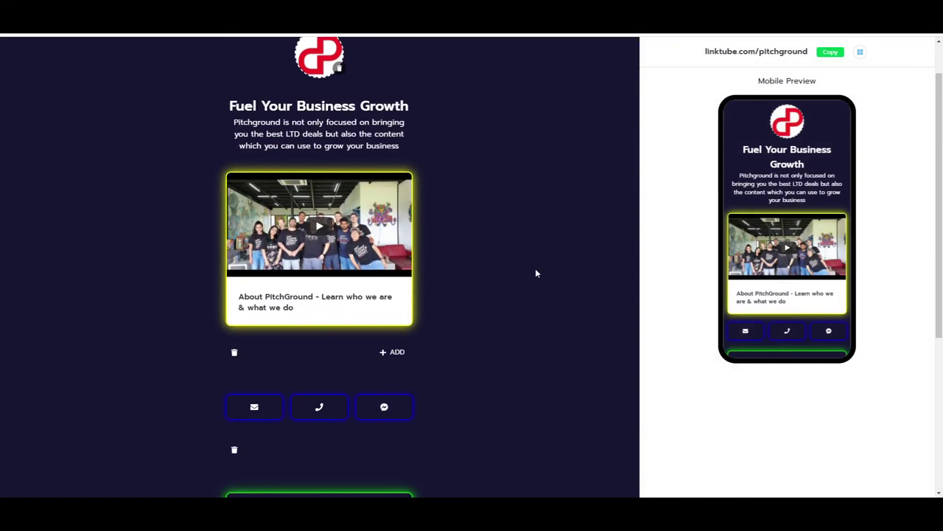
scroll(536, 274, up, 1)
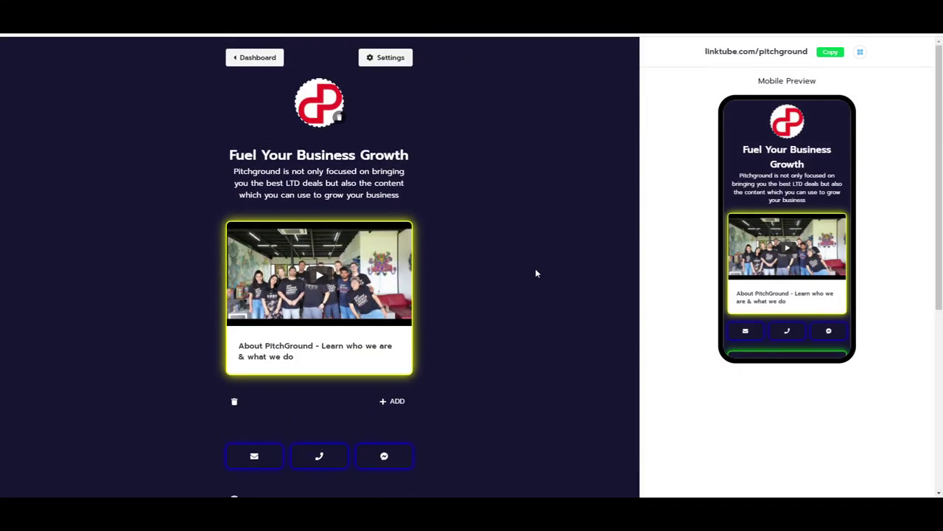